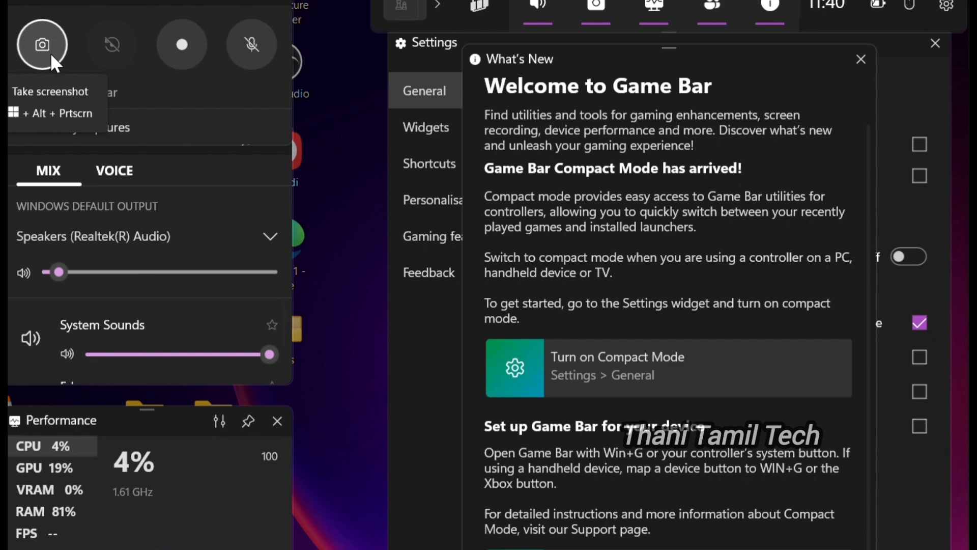
- Examine the Audio widget's Voice and Mix settings, and hide and reshow the Performance widget
click(124, 175)
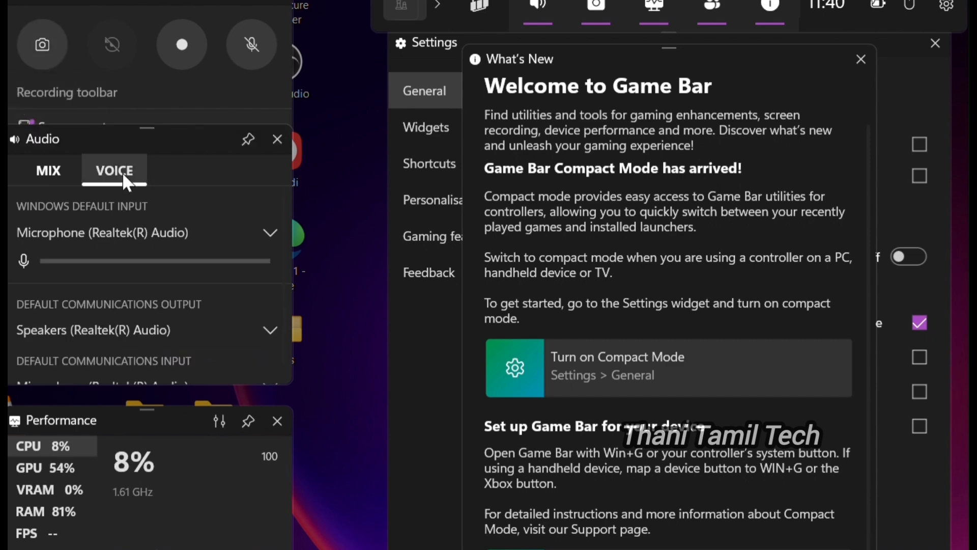
click(49, 171)
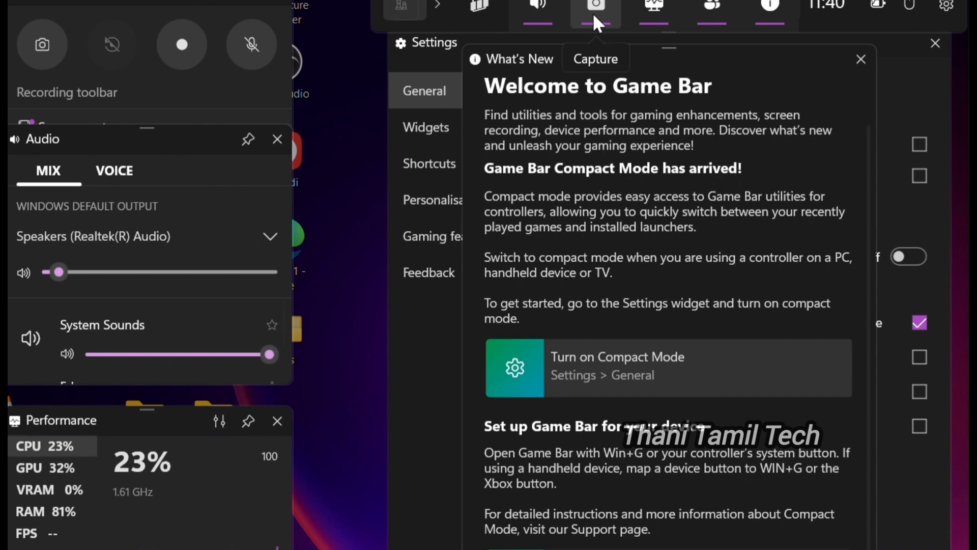
click(665, 19)
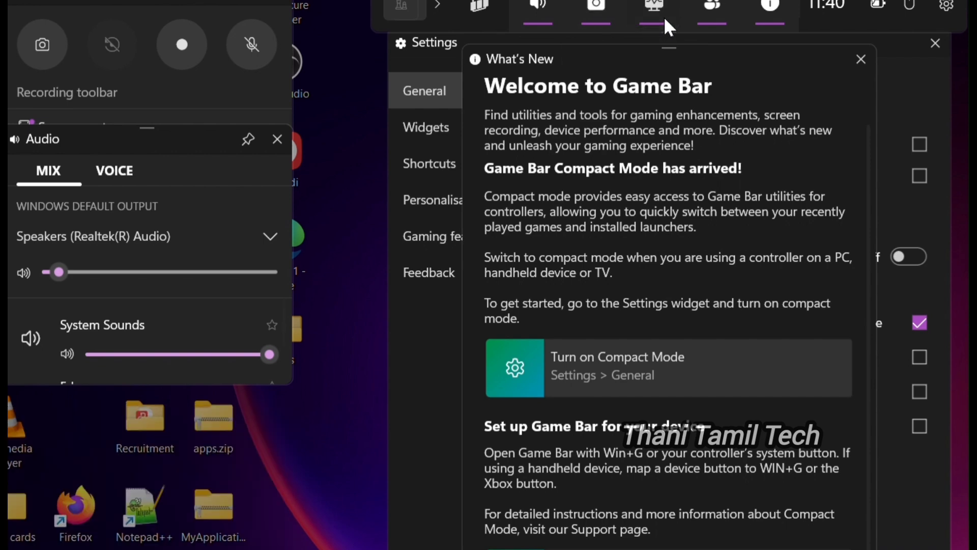
click(665, 20)
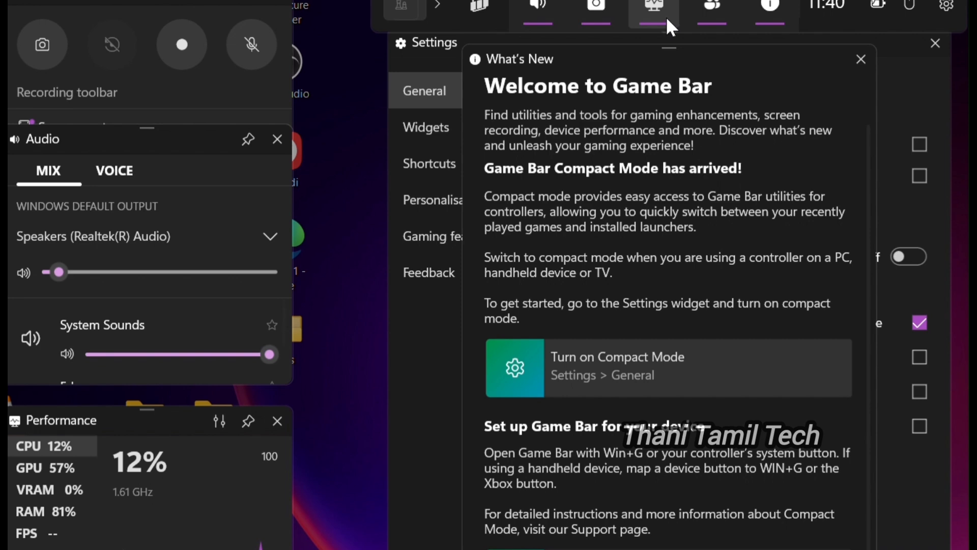
click(718, 26)
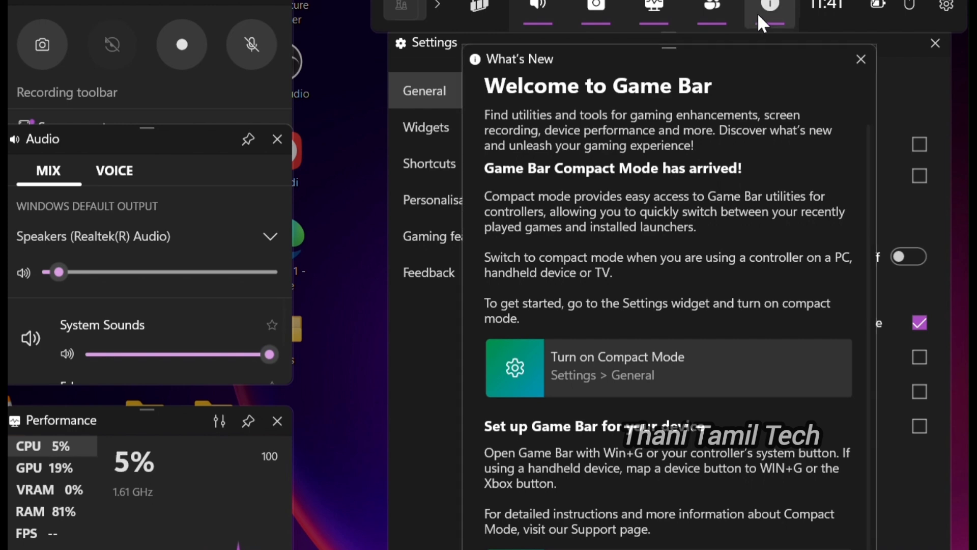
- Look through the What's New information and close that widget
scroll(691, 249, down, 1)
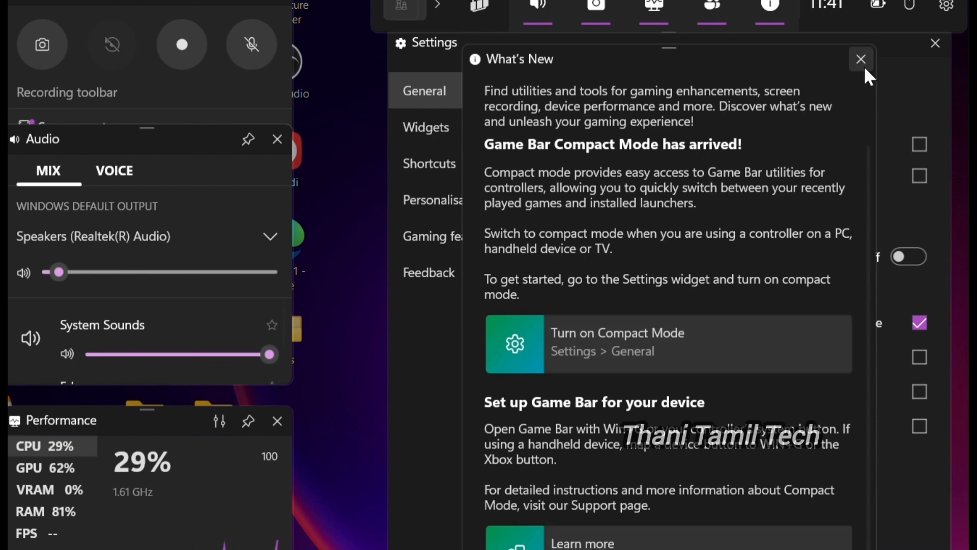
scroll(775, 246, up, 1)
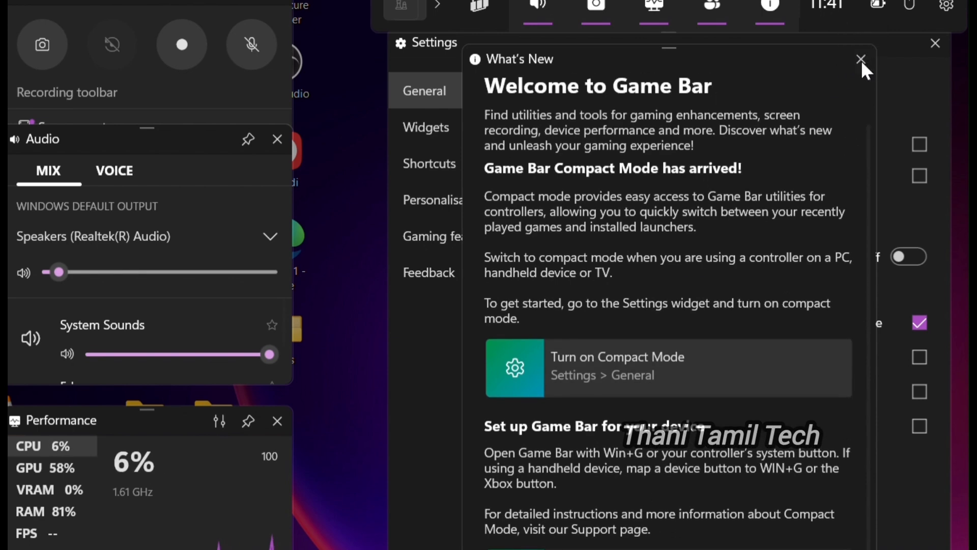
click(860, 60)
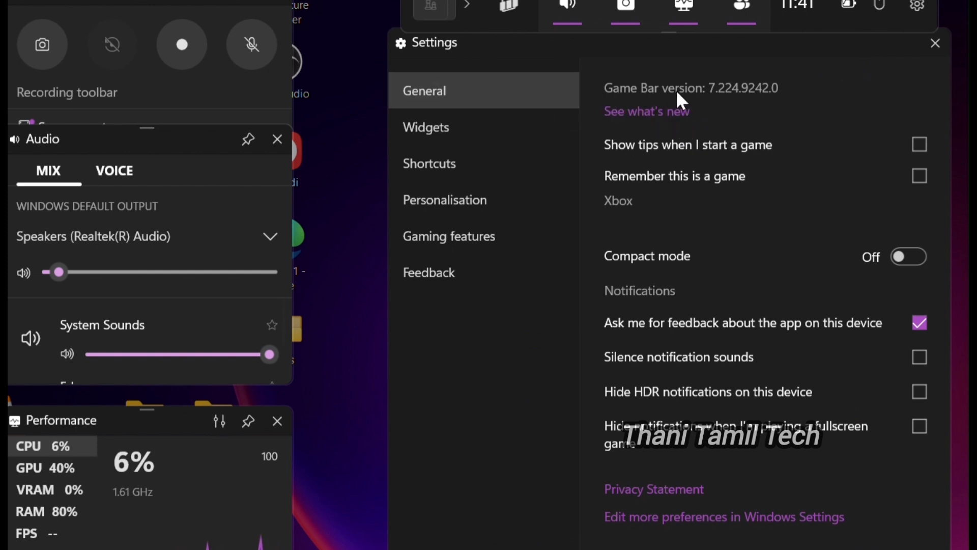
- Review the Game Bar settings for Shortcuts, Gaming features, Personalisation and General
click(452, 173)
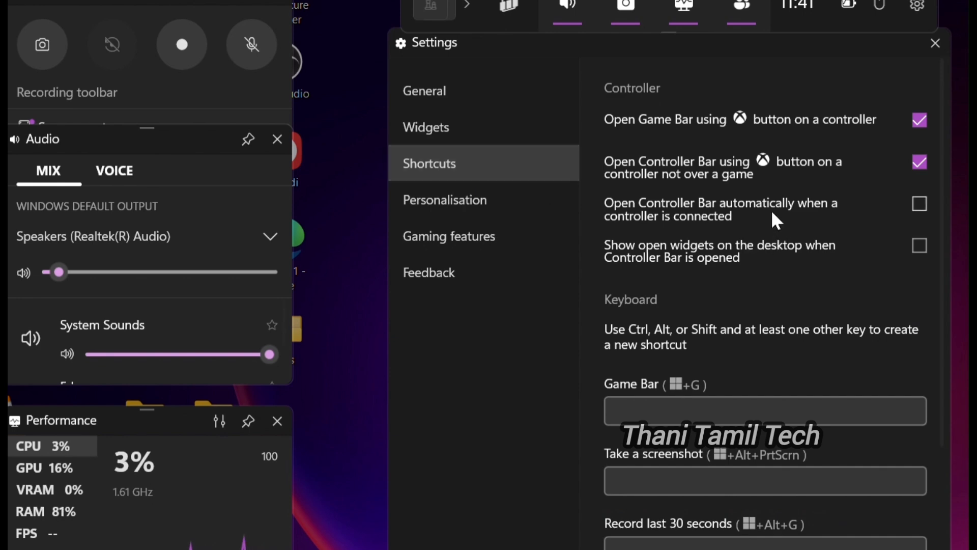
scroll(772, 212, down, 4)
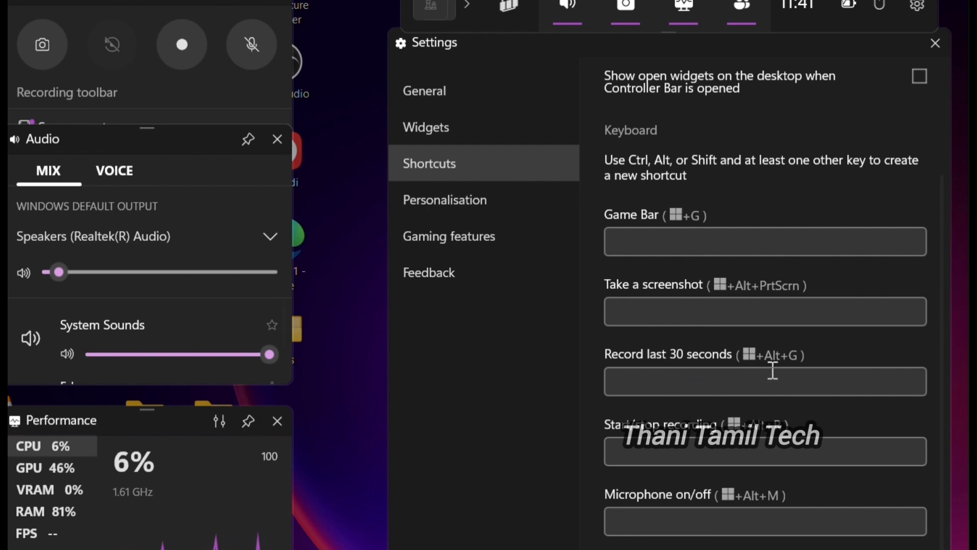
scroll(798, 376, down, 2)
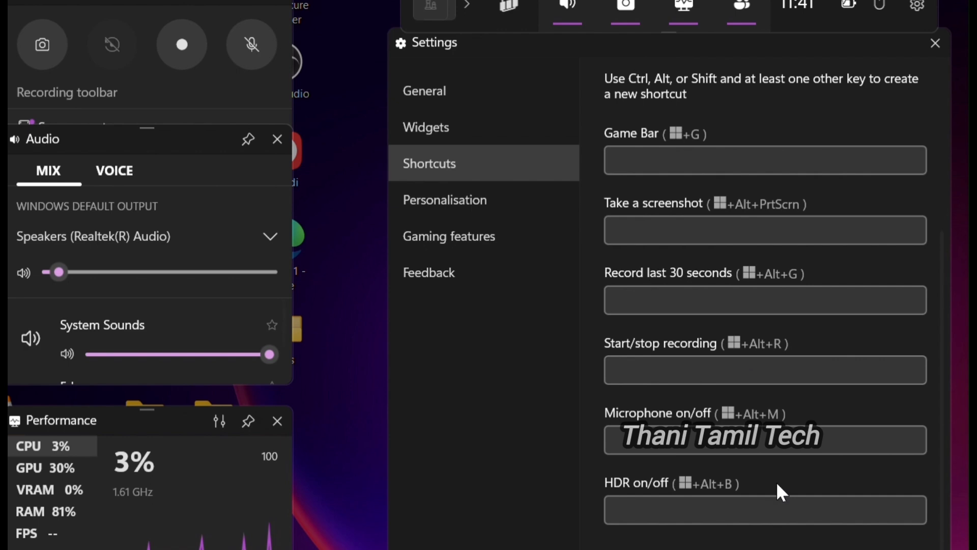
scroll(776, 481, up, 5)
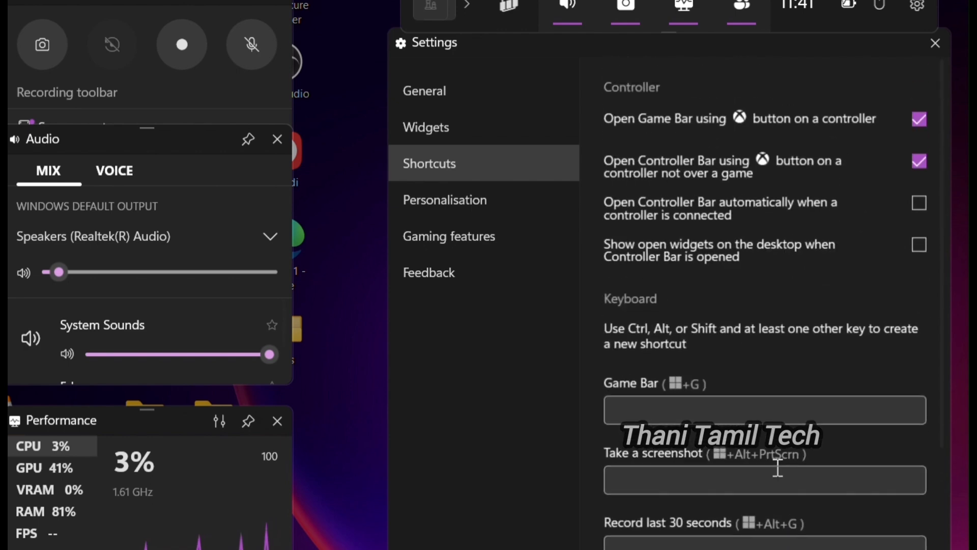
click(450, 234)
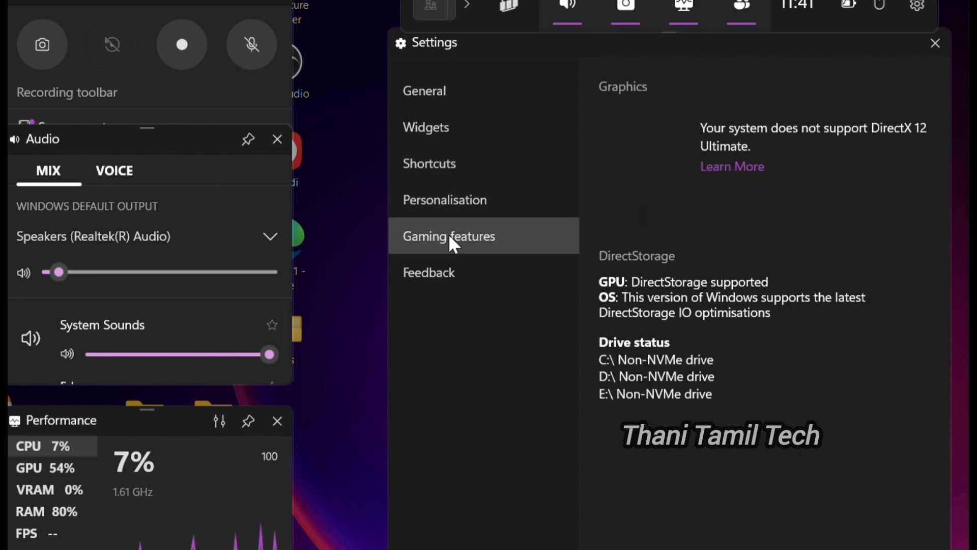
click(454, 204)
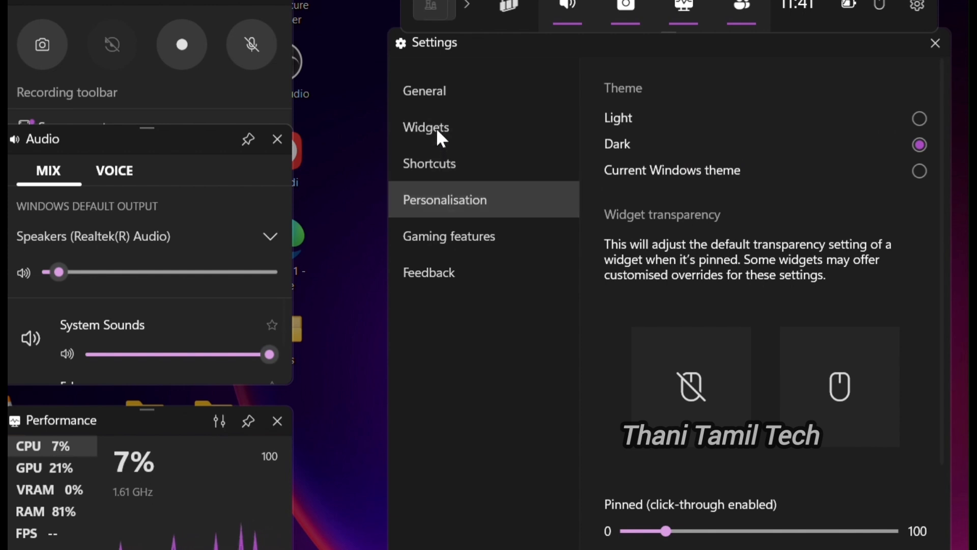
click(431, 93)
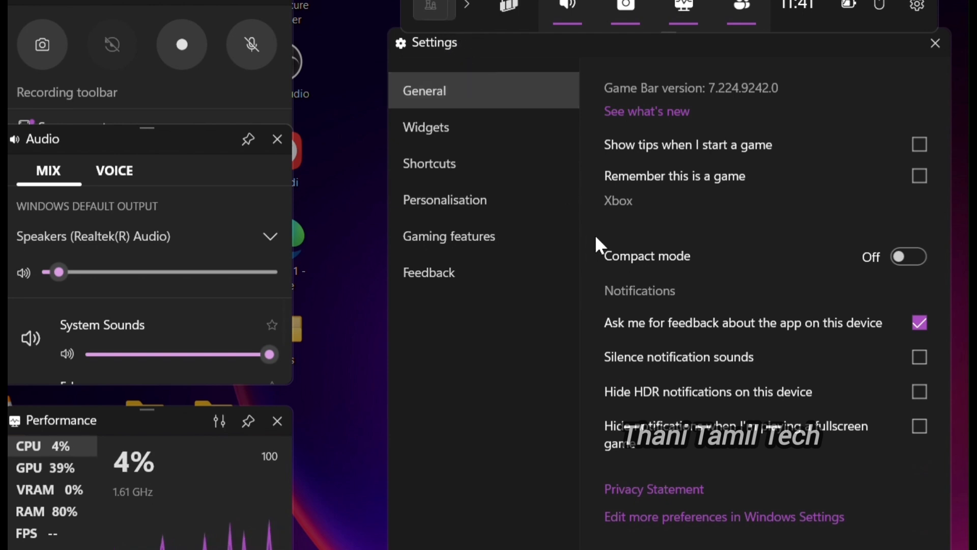
- Close the Game Bar overlay and open the Snipping Tool app with its window fully in view
key(super+g)
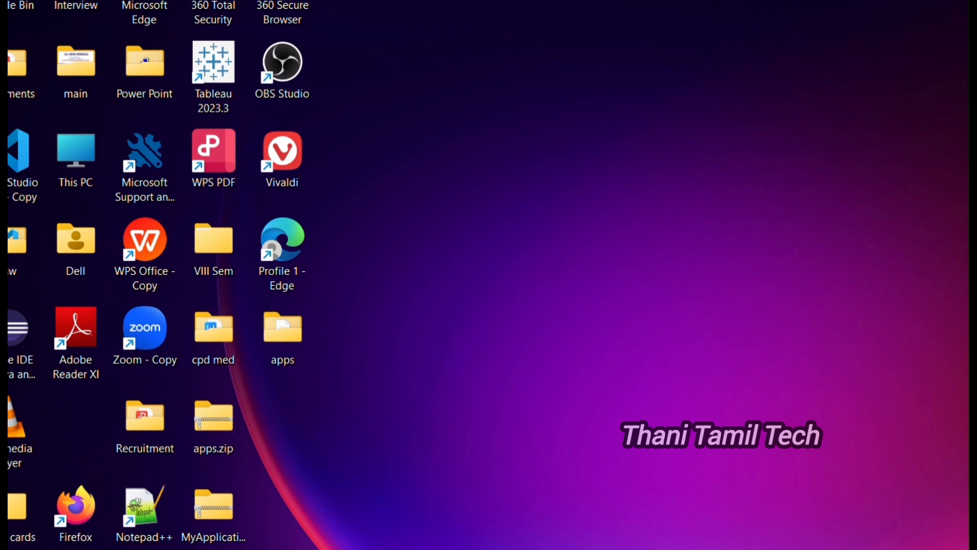
key(super)
text(sni)
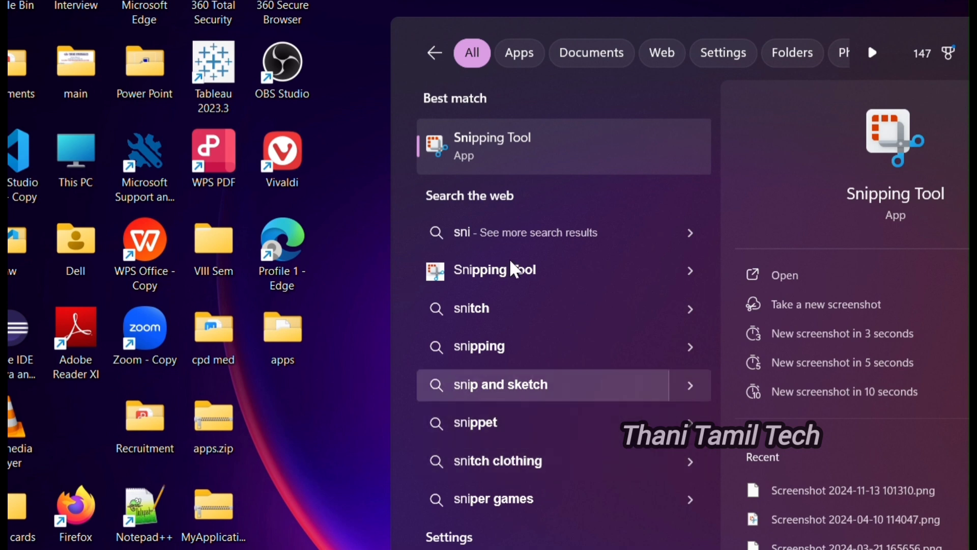
click(489, 145)
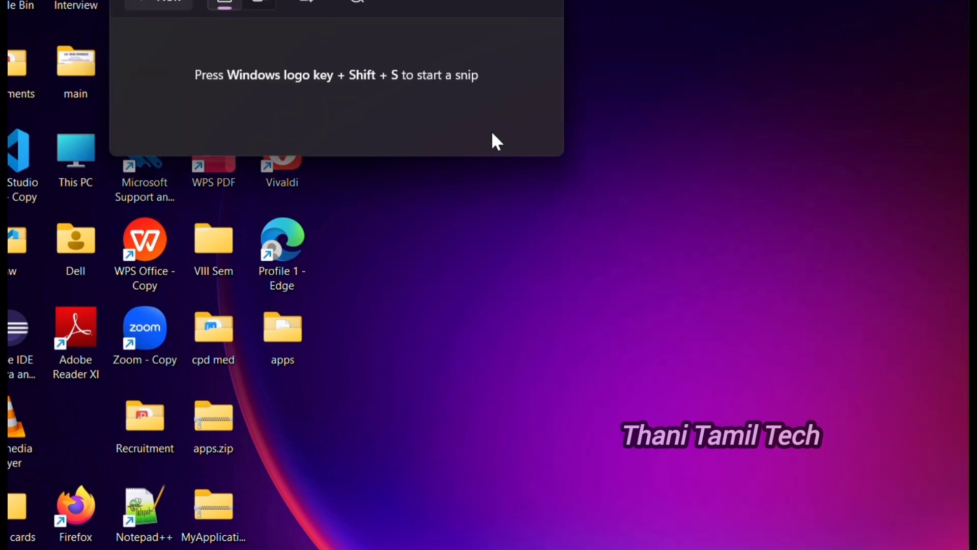
drag(362, 0, 270, 20)
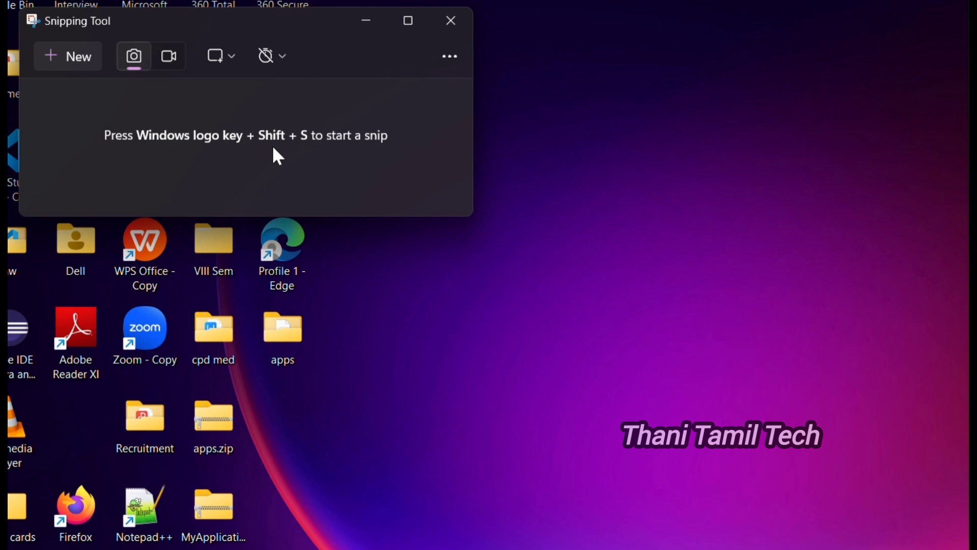
- Capture a rectangular snip of the desktop area around the Vivaldi, Profile 1 - Edge and apps icons
click(532, 214)
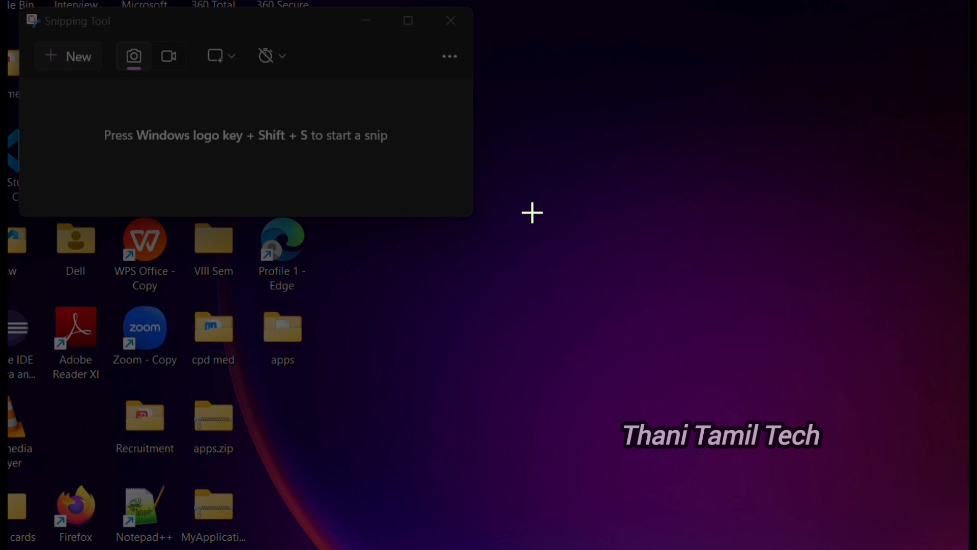
drag(375, 107, 740, 473)
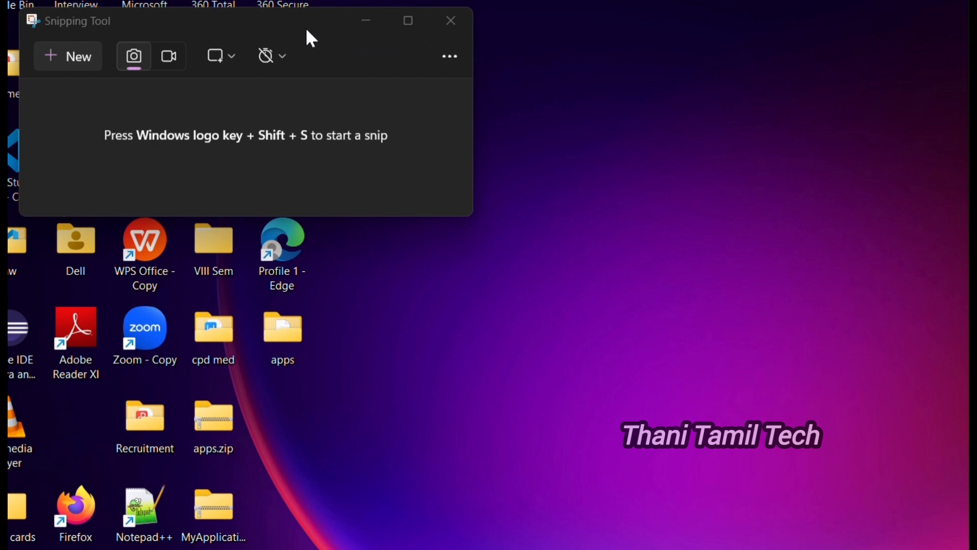
drag(307, 30, 516, 60)
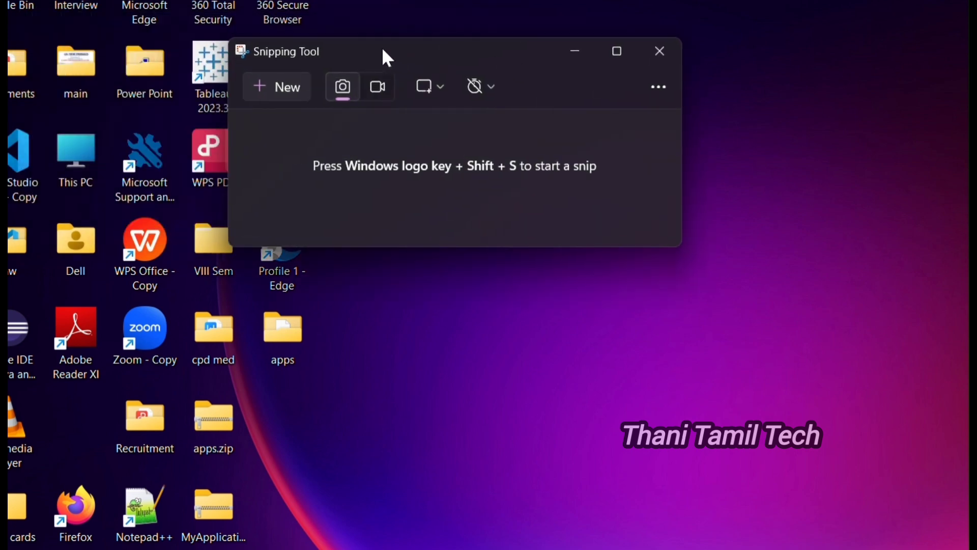
drag(383, 50, 369, 3)
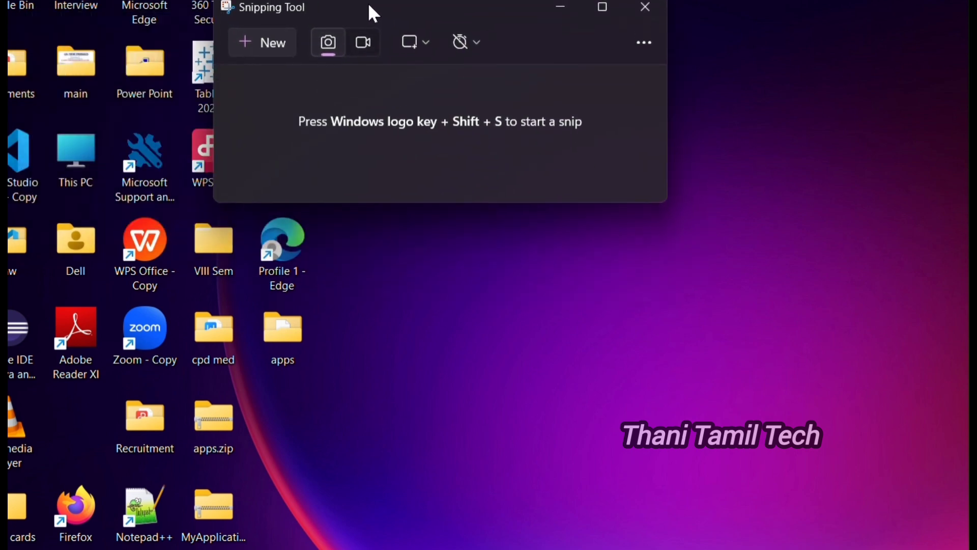
click(273, 38)
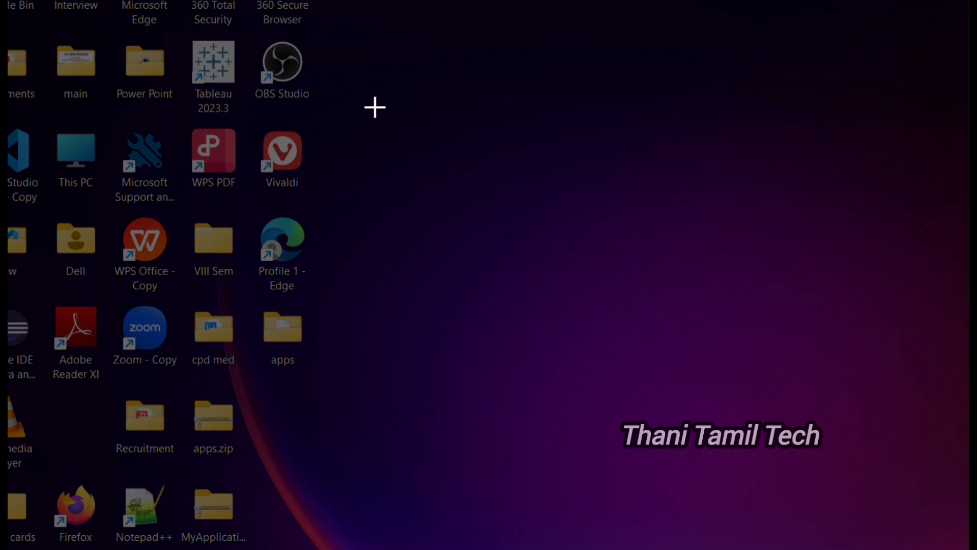
drag(386, 151, 217, 376)
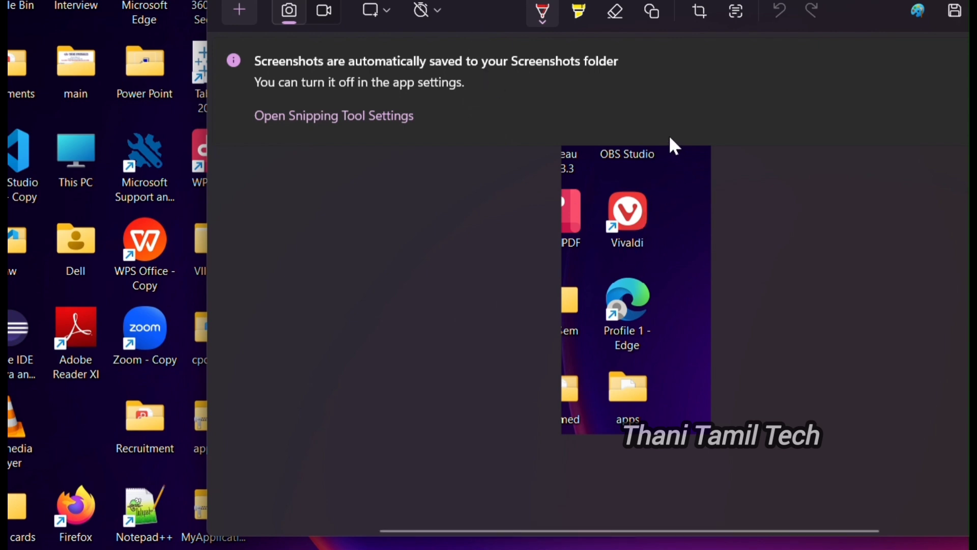
- Open the Snipping Tool settings and review the snipping and screen recording save options
click(368, 117)
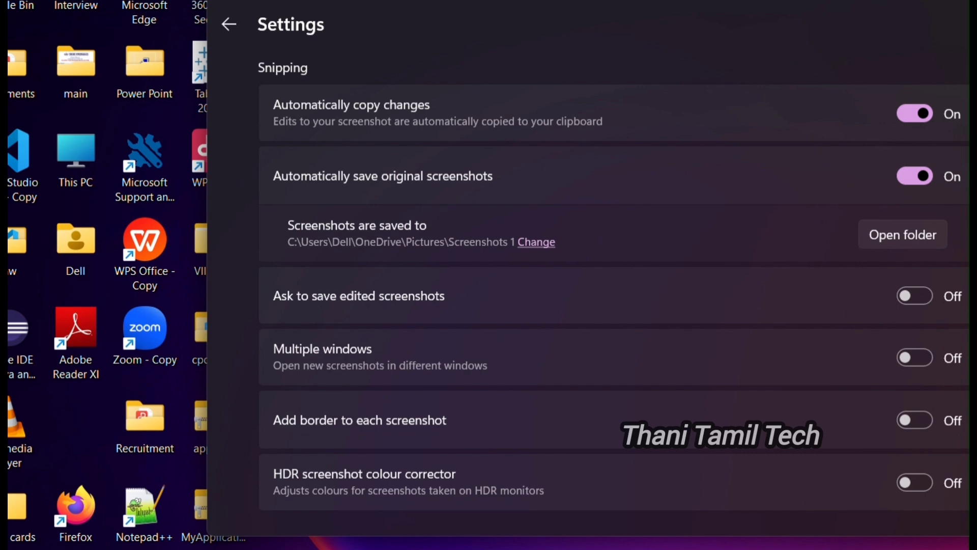
drag(382, 2, 231, 15)
mouse_move(347, 18)
mouse_down()
mouse_move(322, 31)
mouse_move(339, 19)
mouse_up()
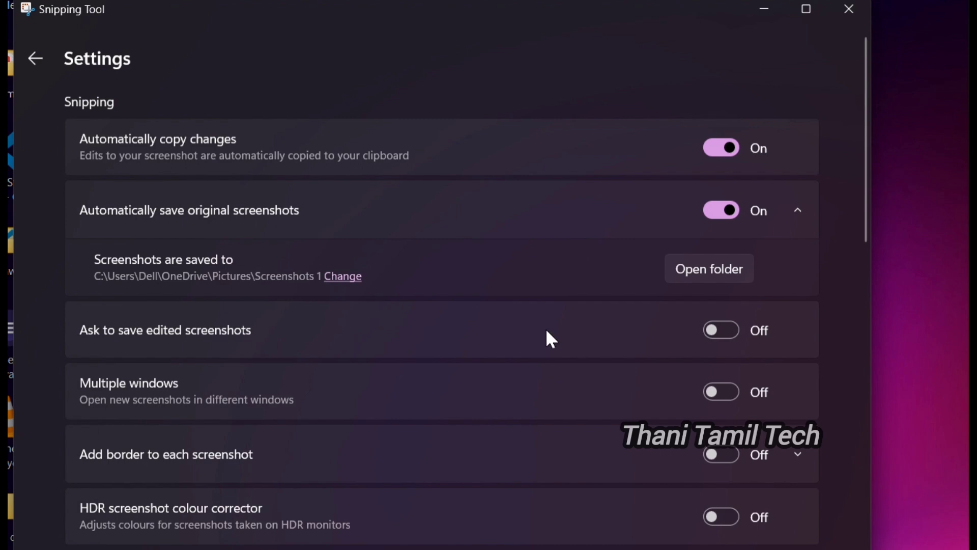
scroll(547, 331, down, 3)
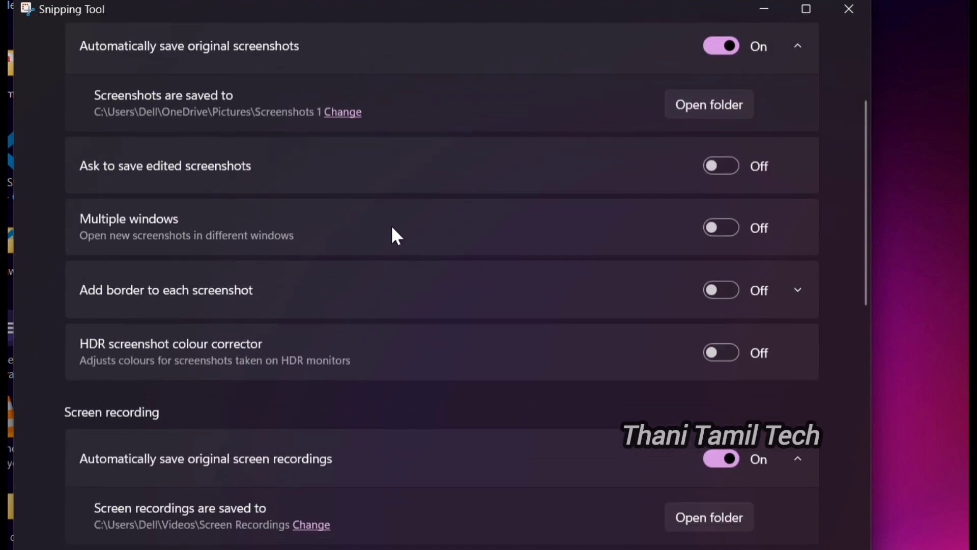